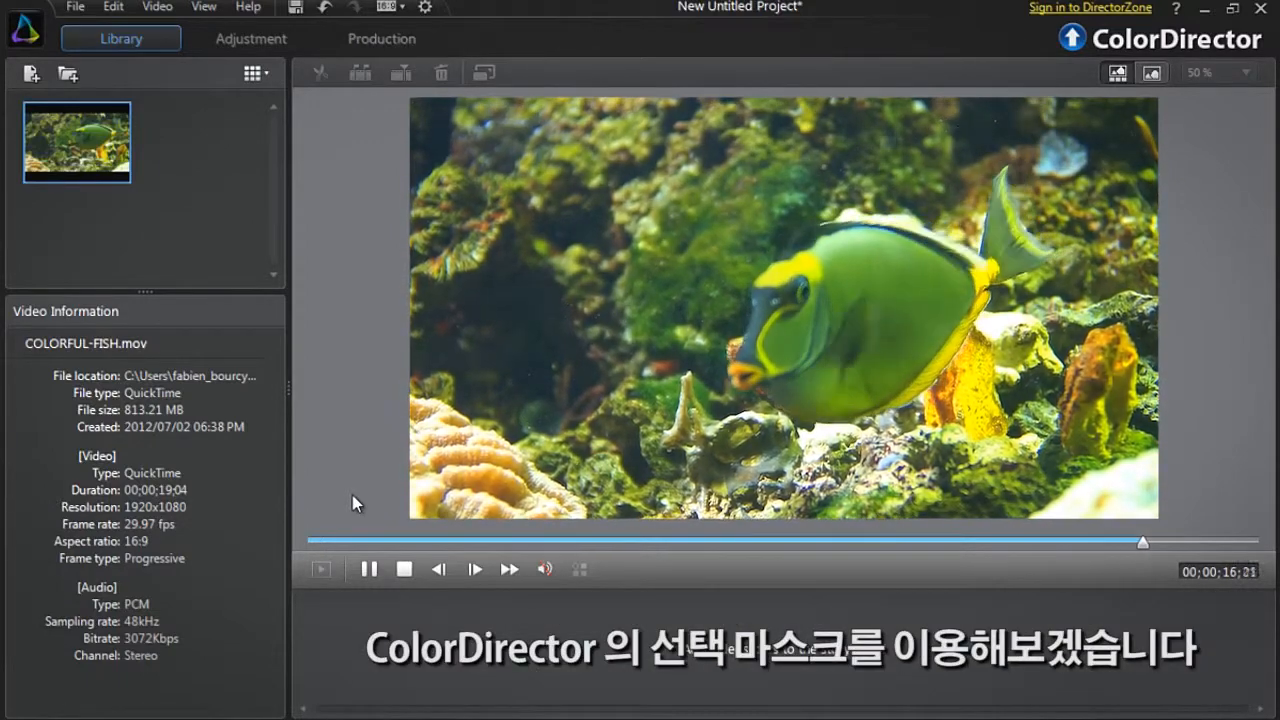
Add COLORFUL-FISH.mov to the tray below the preview and open the Regional Adjustment Tools for it.
drag(77, 142, 365, 640)
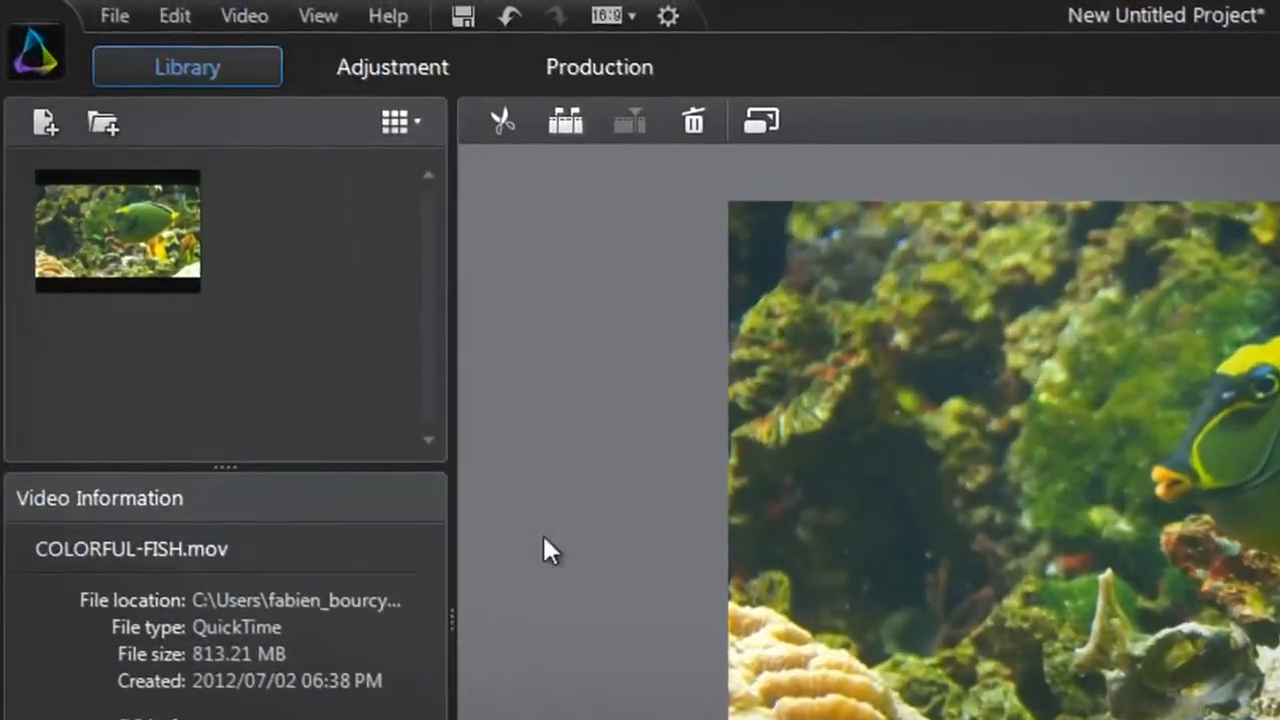
click(476, 66)
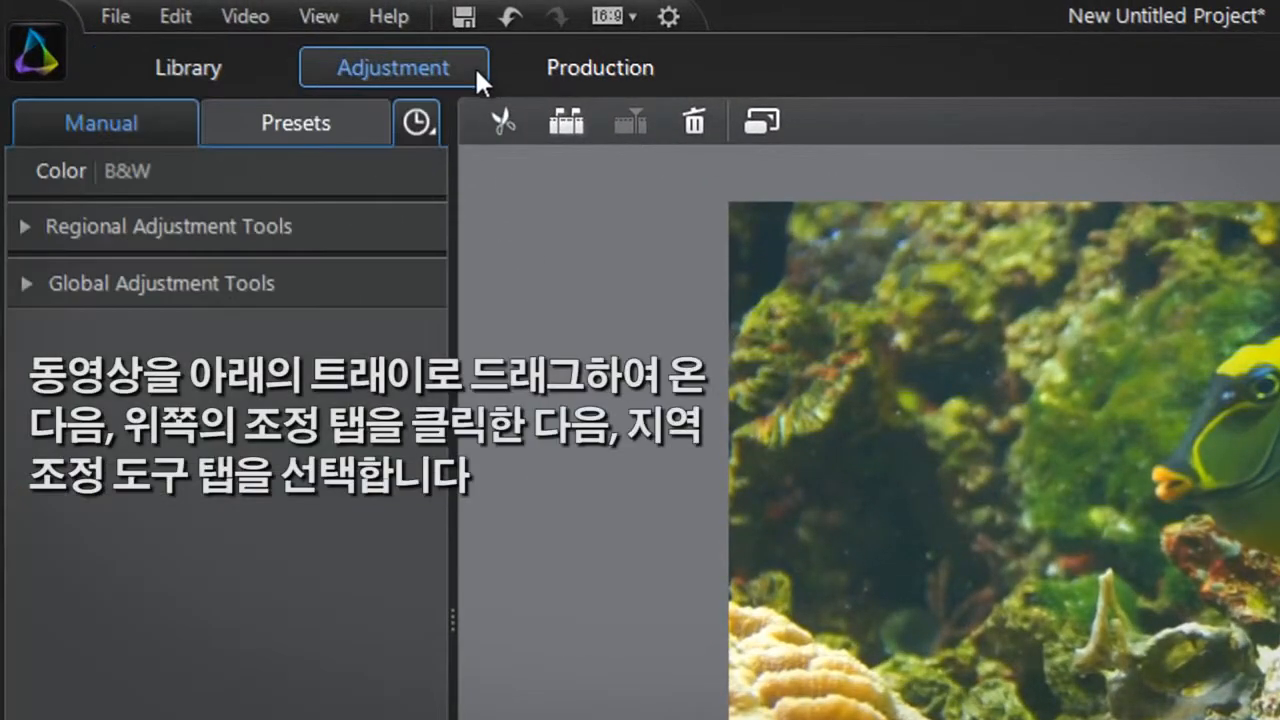
click(345, 228)
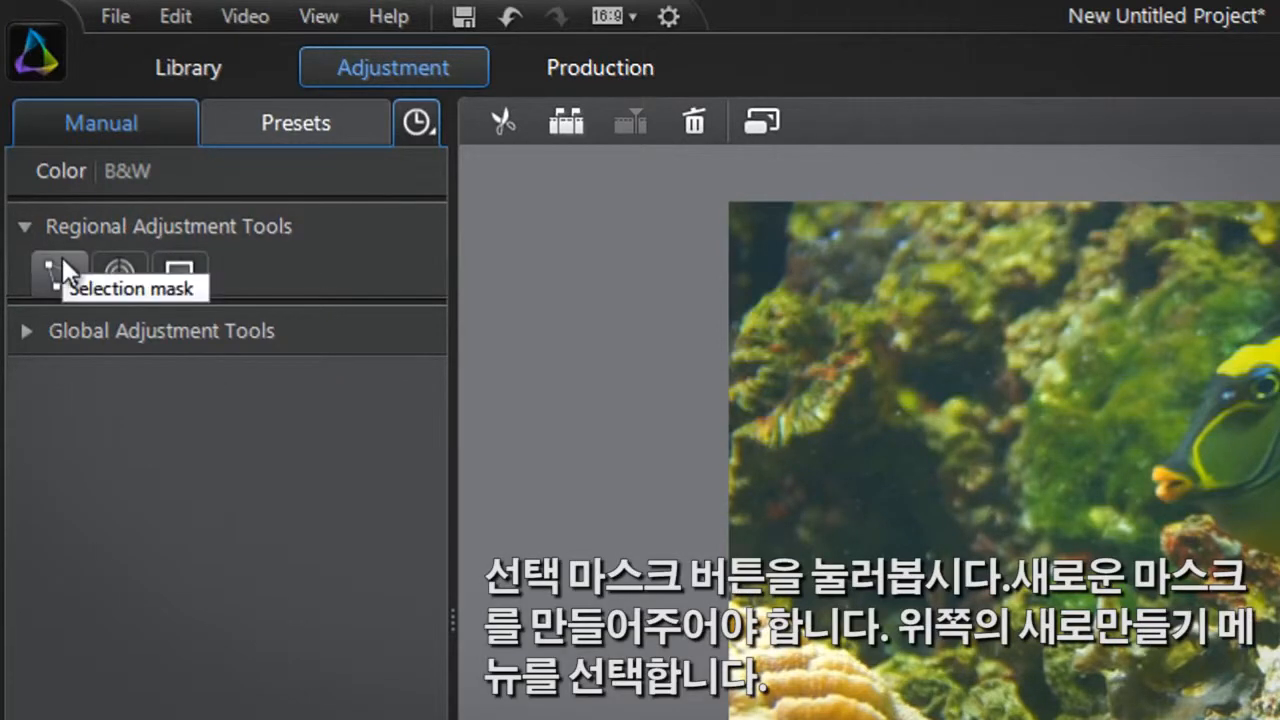
Start a new selection mask with its first point at the top of the fish's body and set Feather to 5.
click(62, 257)
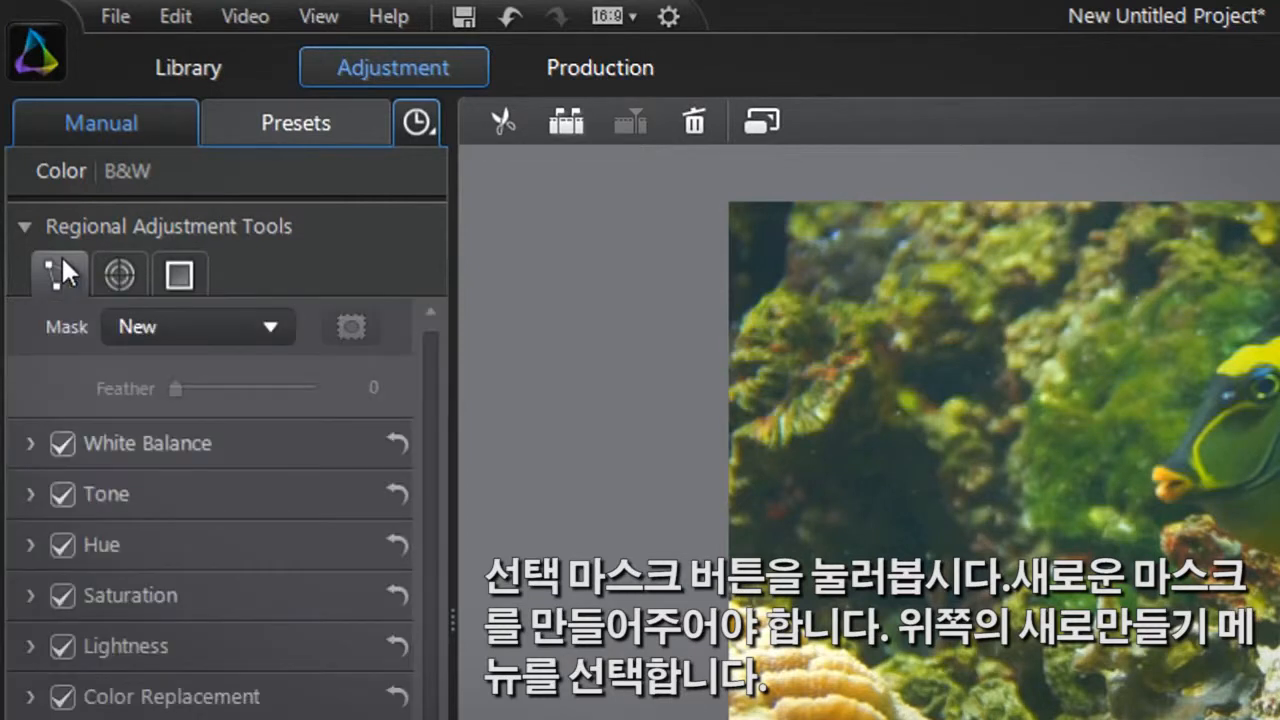
click(211, 327)
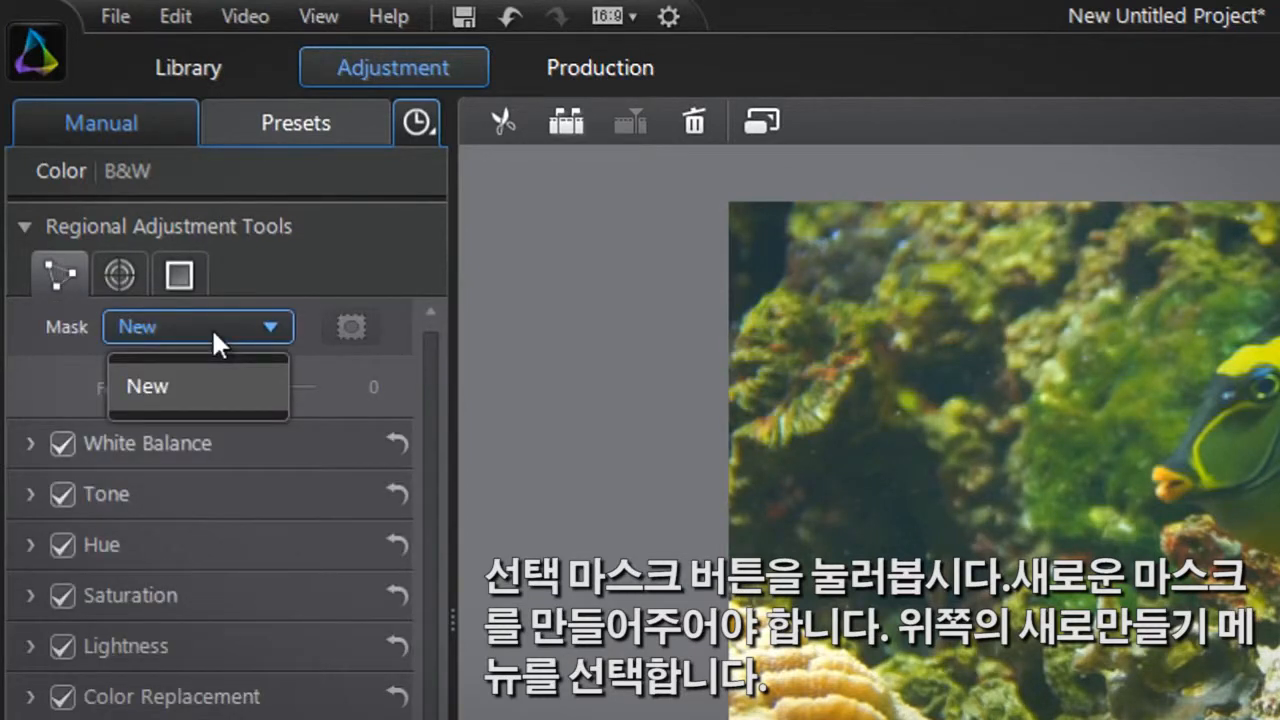
click(213, 379)
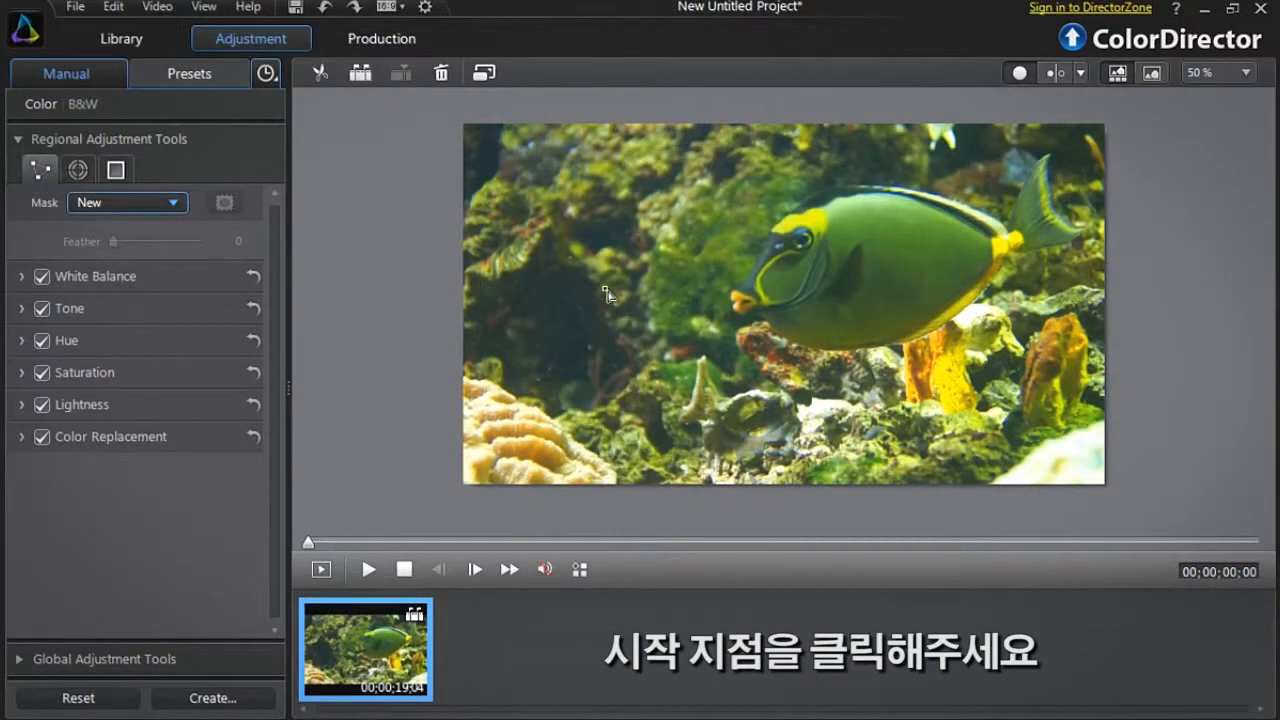
click(824, 208)
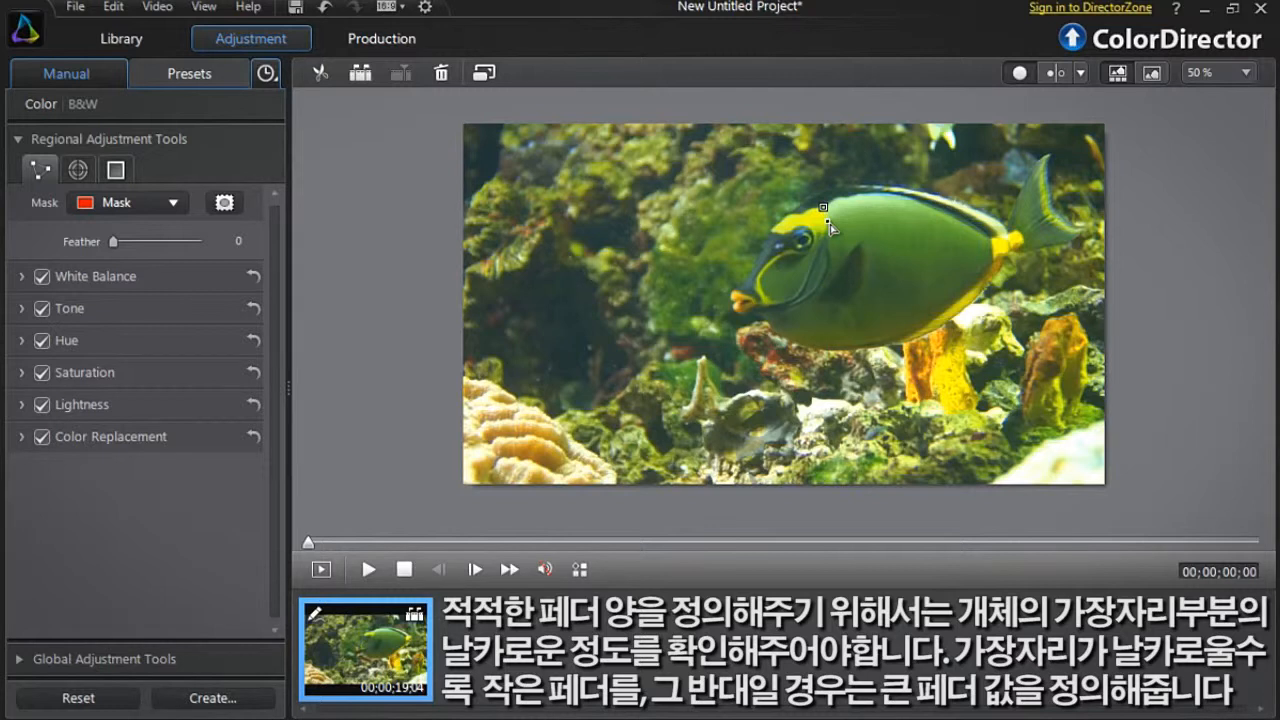
mouse_move(113, 242)
mouse_down()
mouse_move(147, 248)
mouse_move(117, 250)
mouse_up()
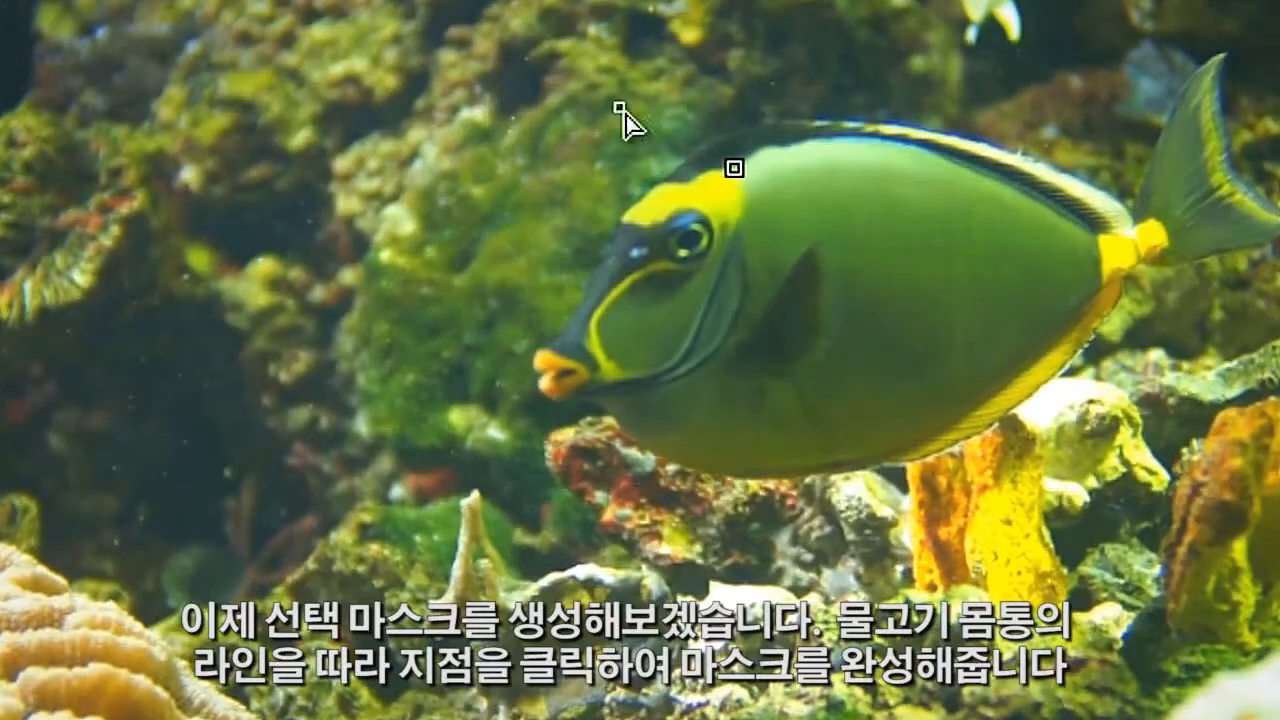
Trace the fish's body with mask points along the back, belly and gill line, closing the outline at the starting point.
click(768, 148)
click(799, 146)
click(830, 139)
click(871, 141)
click(916, 150)
click(973, 170)
click(1029, 196)
click(1097, 235)
click(1105, 287)
click(1060, 346)
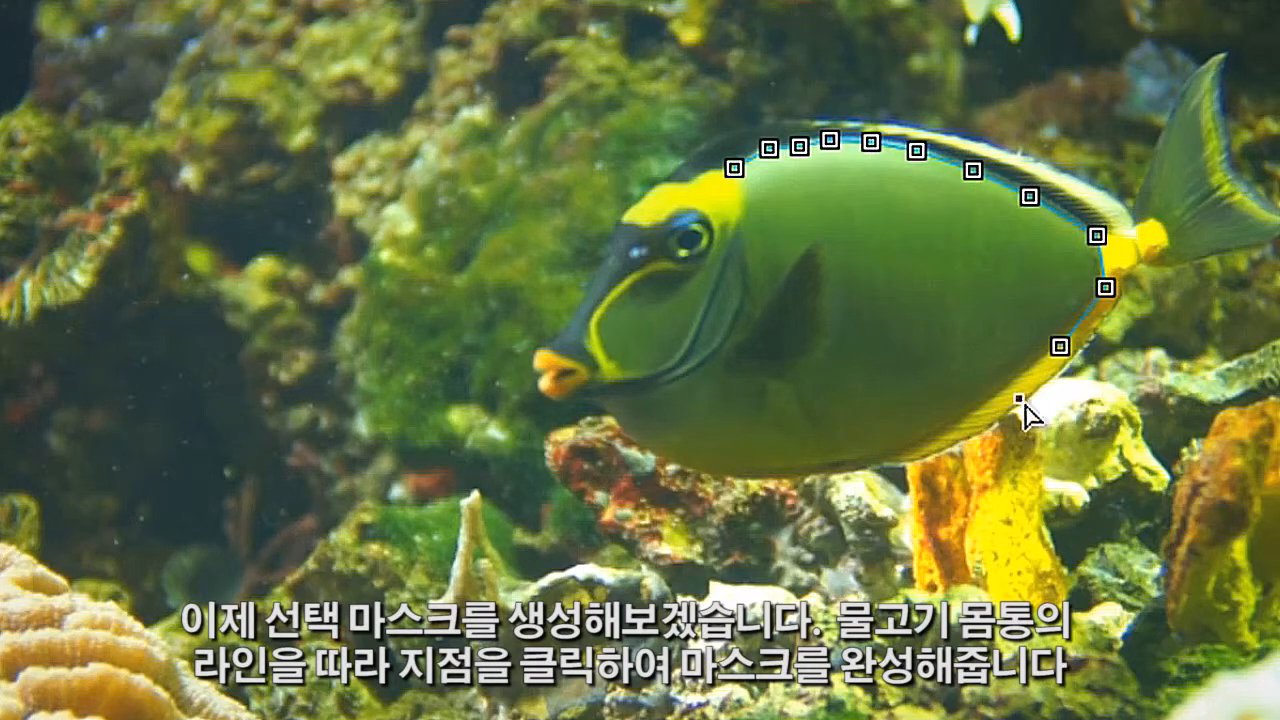
click(988, 400)
click(907, 452)
click(820, 474)
click(748, 479)
click(673, 463)
click(625, 439)
click(601, 402)
click(625, 398)
click(684, 378)
click(721, 352)
click(745, 309)
click(751, 261)
click(738, 219)
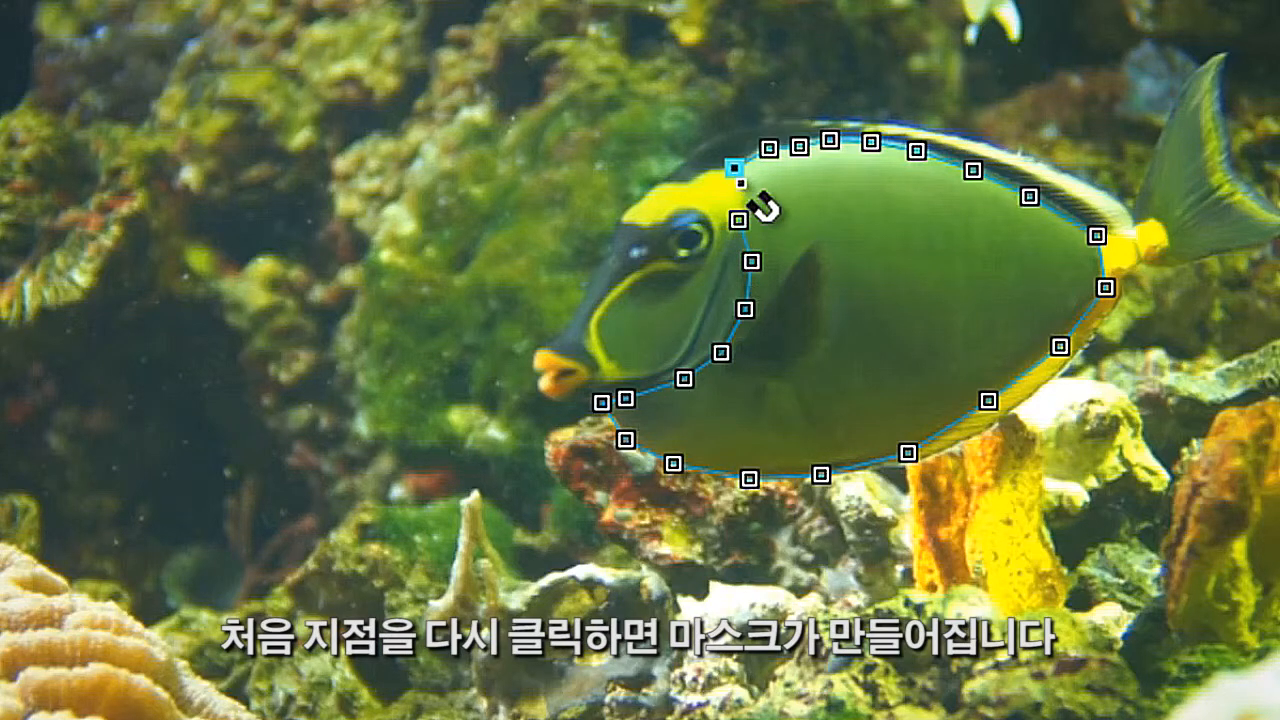
click(735, 169)
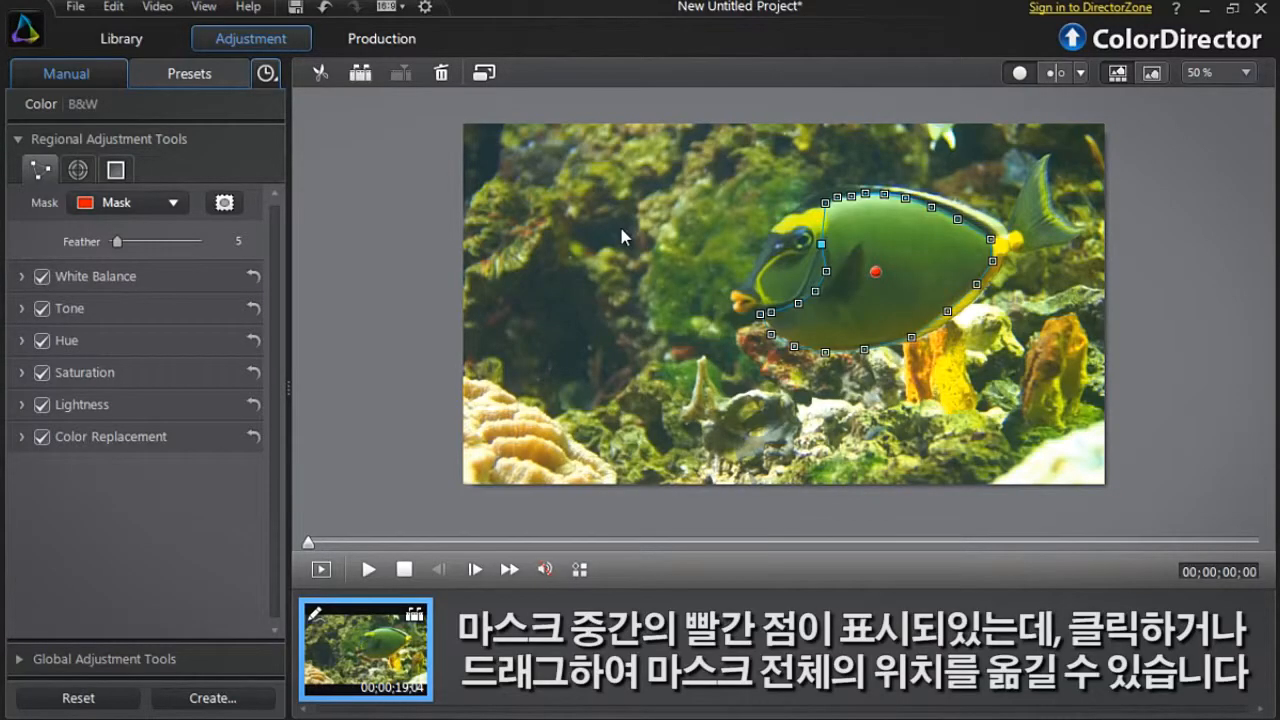
Refine the mask's fit by nudging it and its belly points, and add an extra point on the edge behind the eye.
mouse_move(876, 273)
mouse_down()
mouse_move(897, 260)
mouse_move(830, 232)
mouse_move(783, 314)
mouse_move(935, 338)
mouse_move(951, 240)
mouse_move(903, 251)
mouse_move(882, 278)
mouse_up()
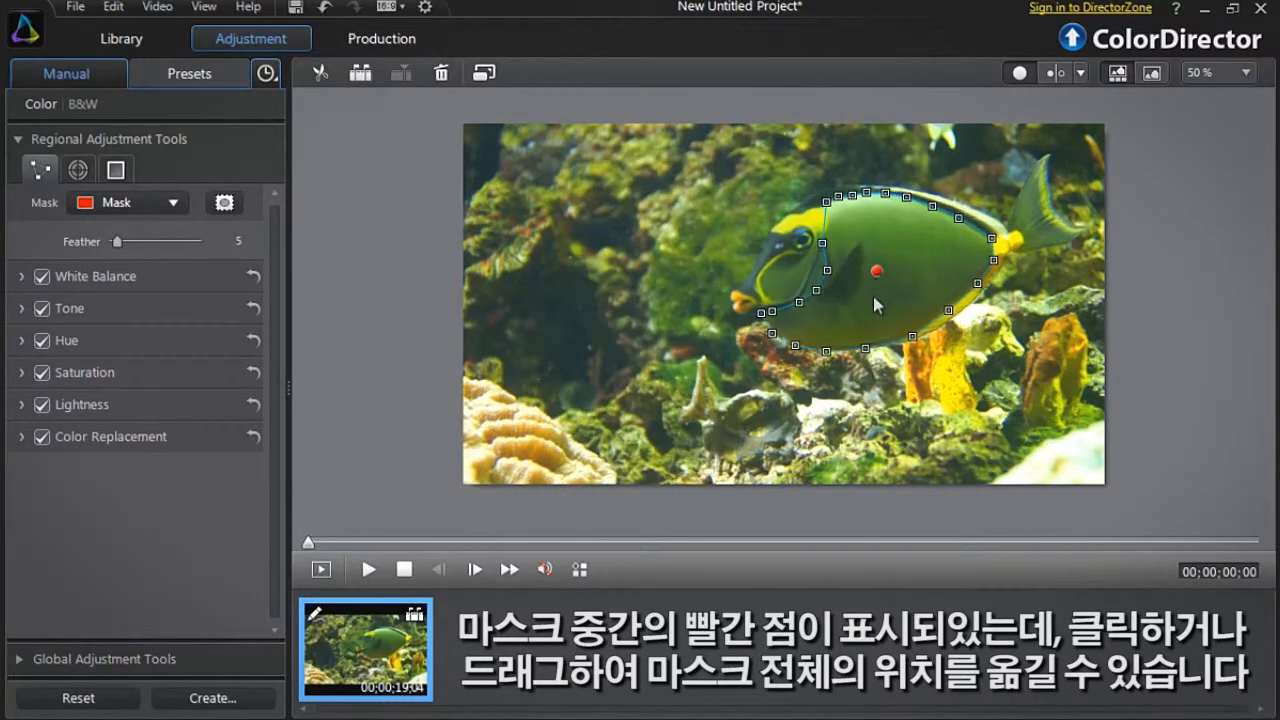
click(772, 334)
drag(772, 336, 806, 353)
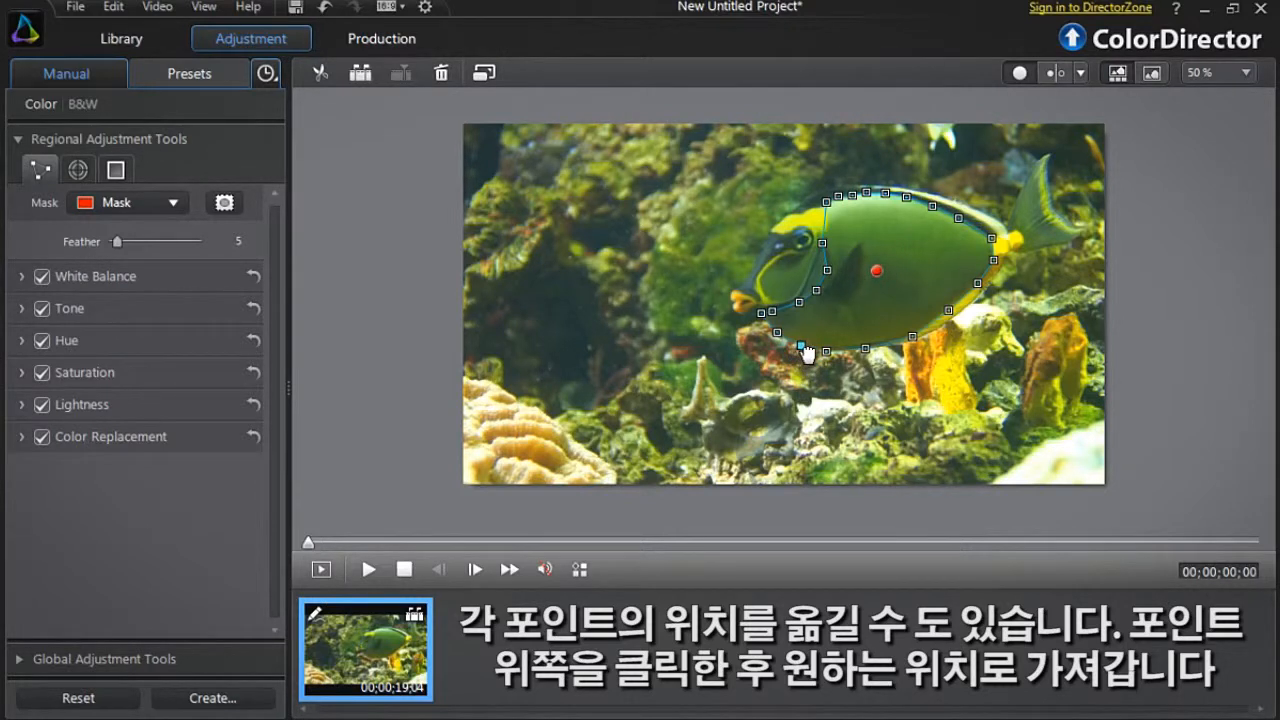
click(911, 335)
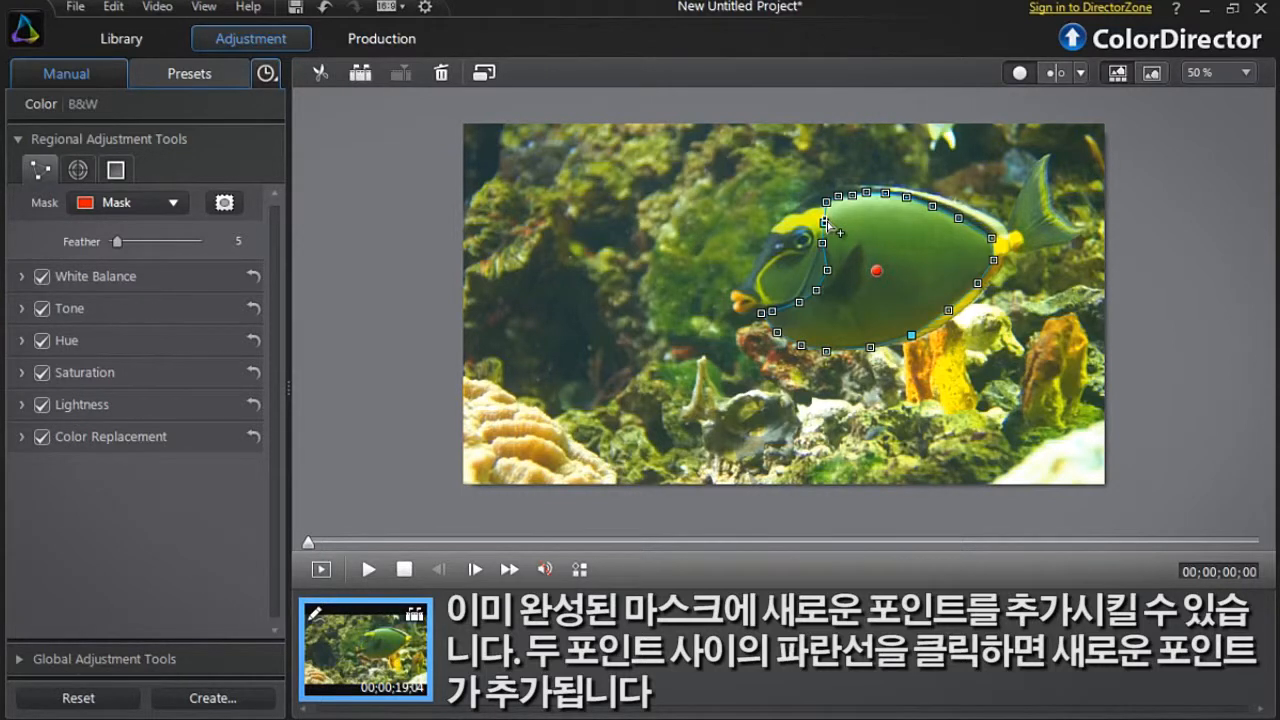
click(825, 222)
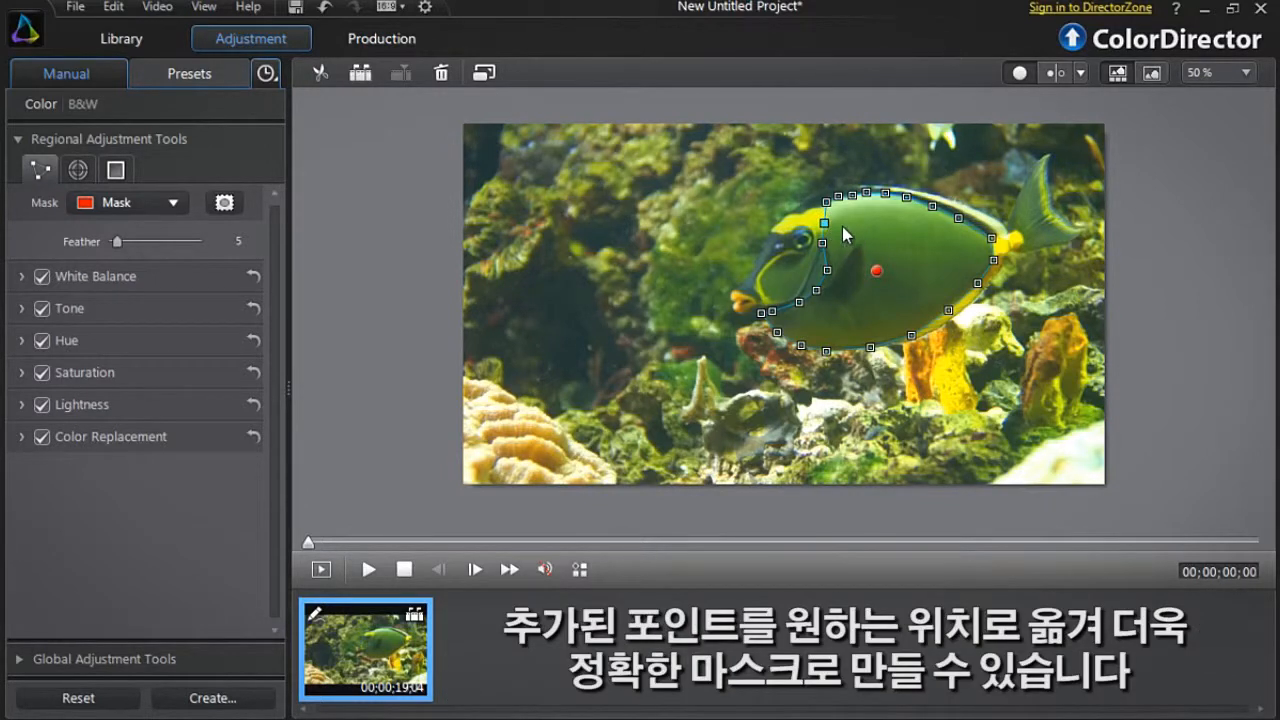
mouse_move(824, 222)
mouse_down()
mouse_move(871, 227)
mouse_move(837, 230)
mouse_up()
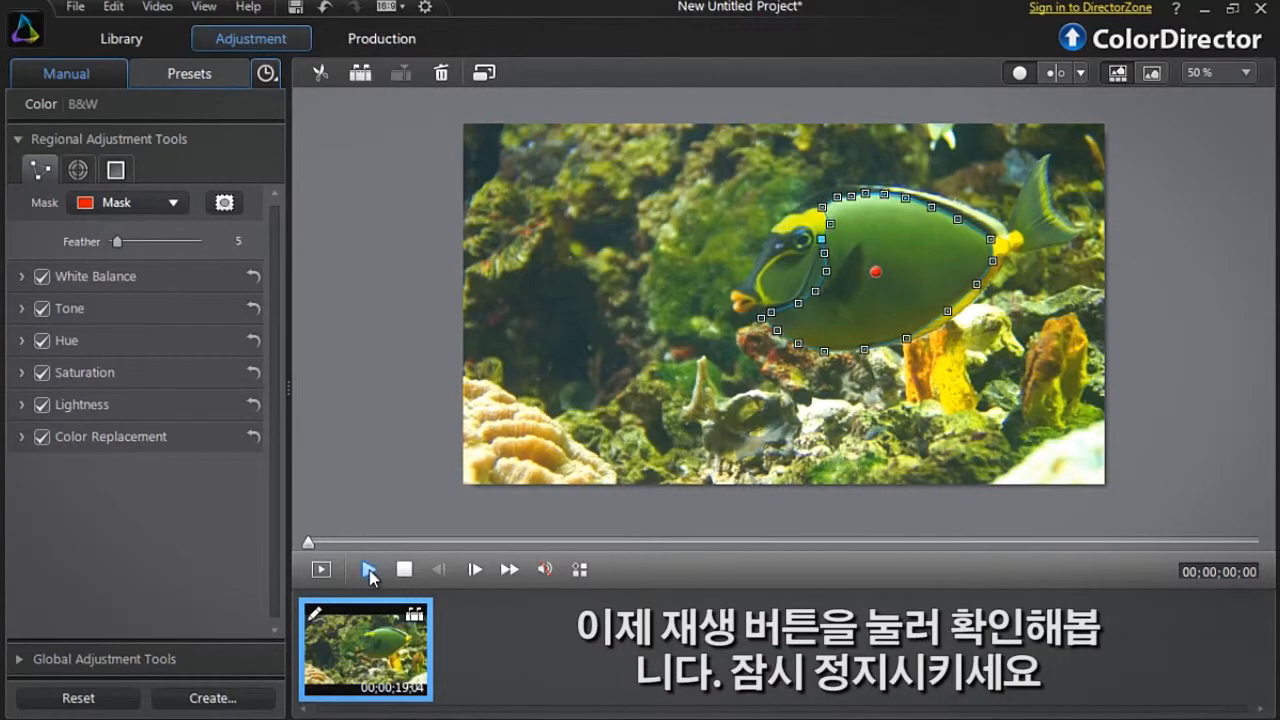
Play the clip up to 00;00;04;02, pause it there and open the keyframe settings.
click(369, 568)
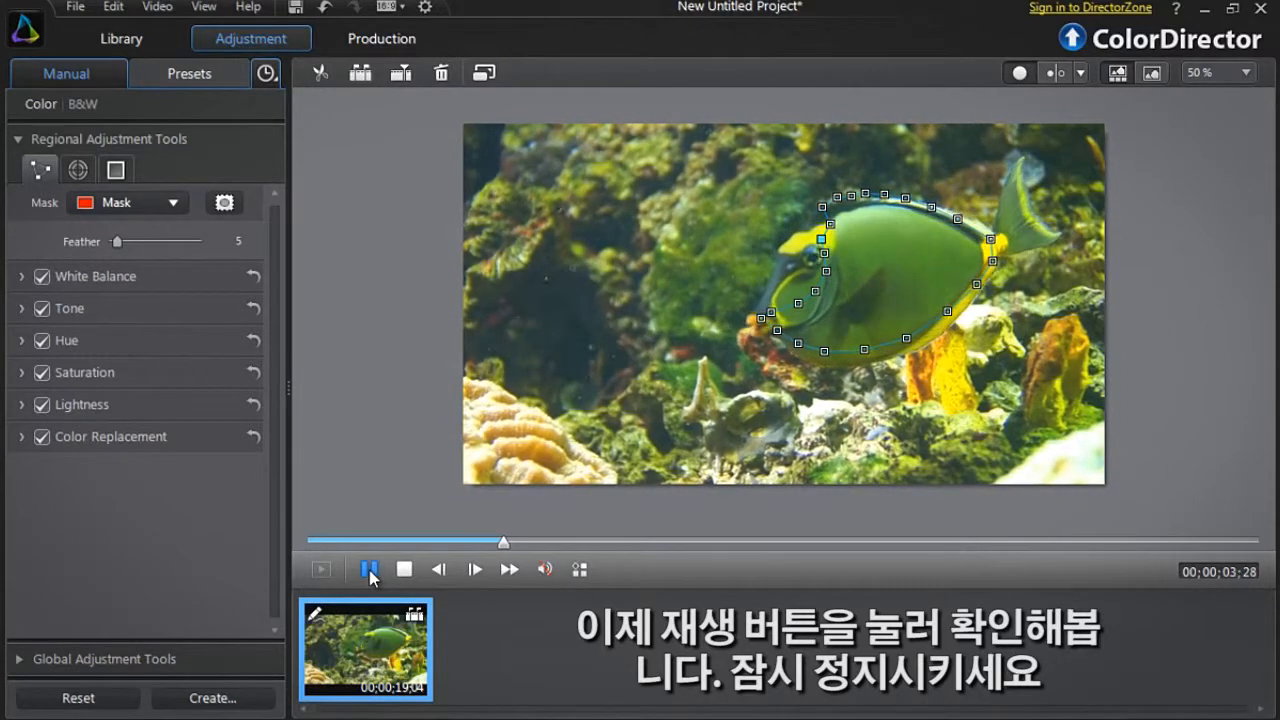
click(369, 570)
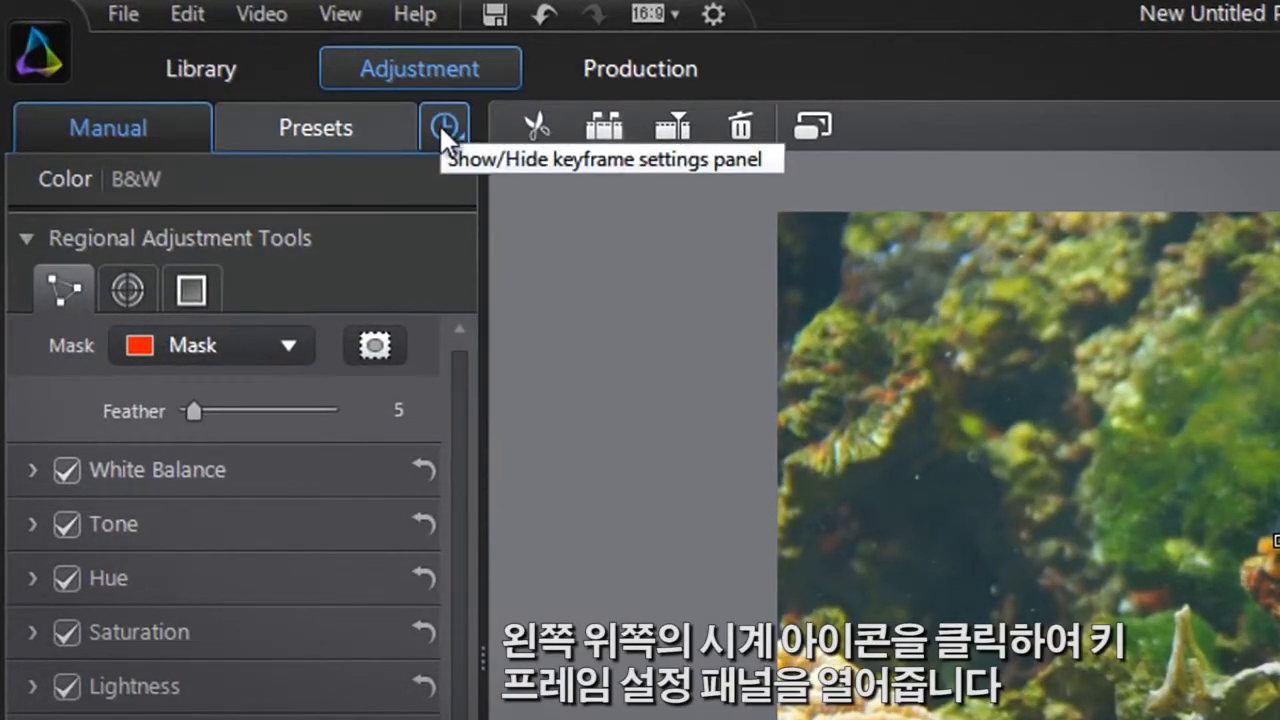
click(443, 126)
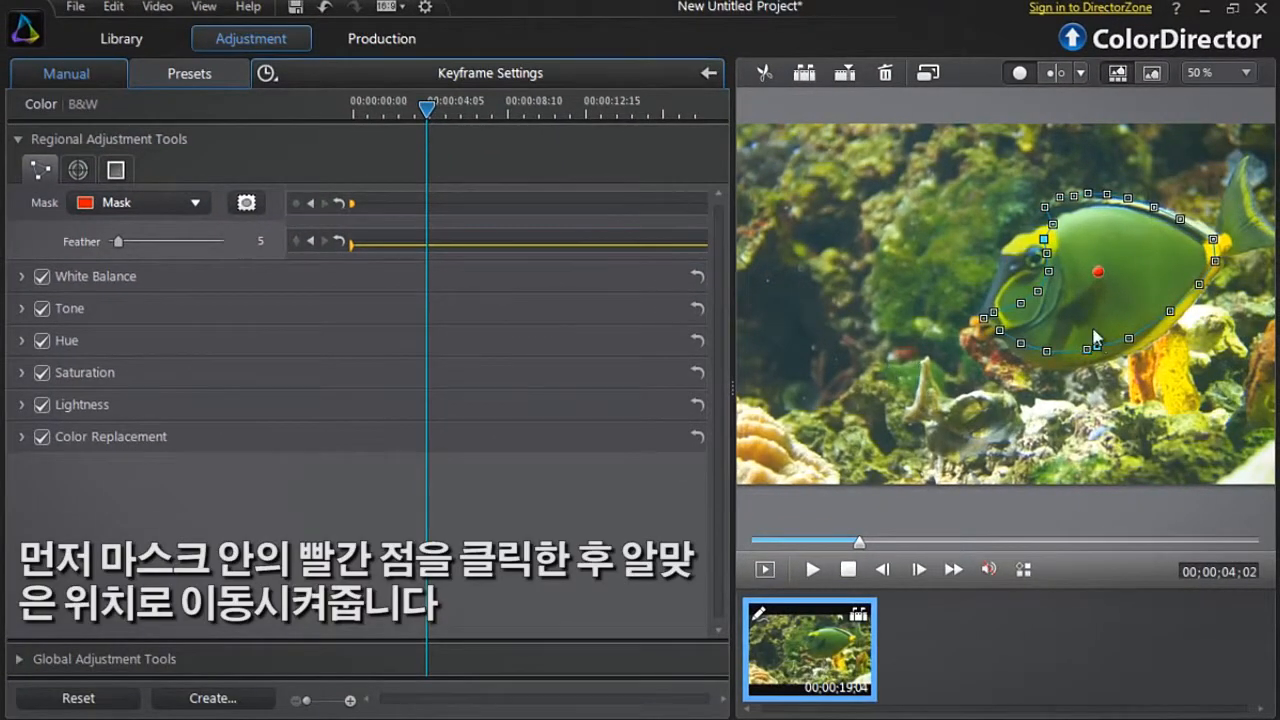
Move the whole mask and reshape its points to fit the fish's body at 00;00;04;02.
drag(1105, 280, 1110, 298)
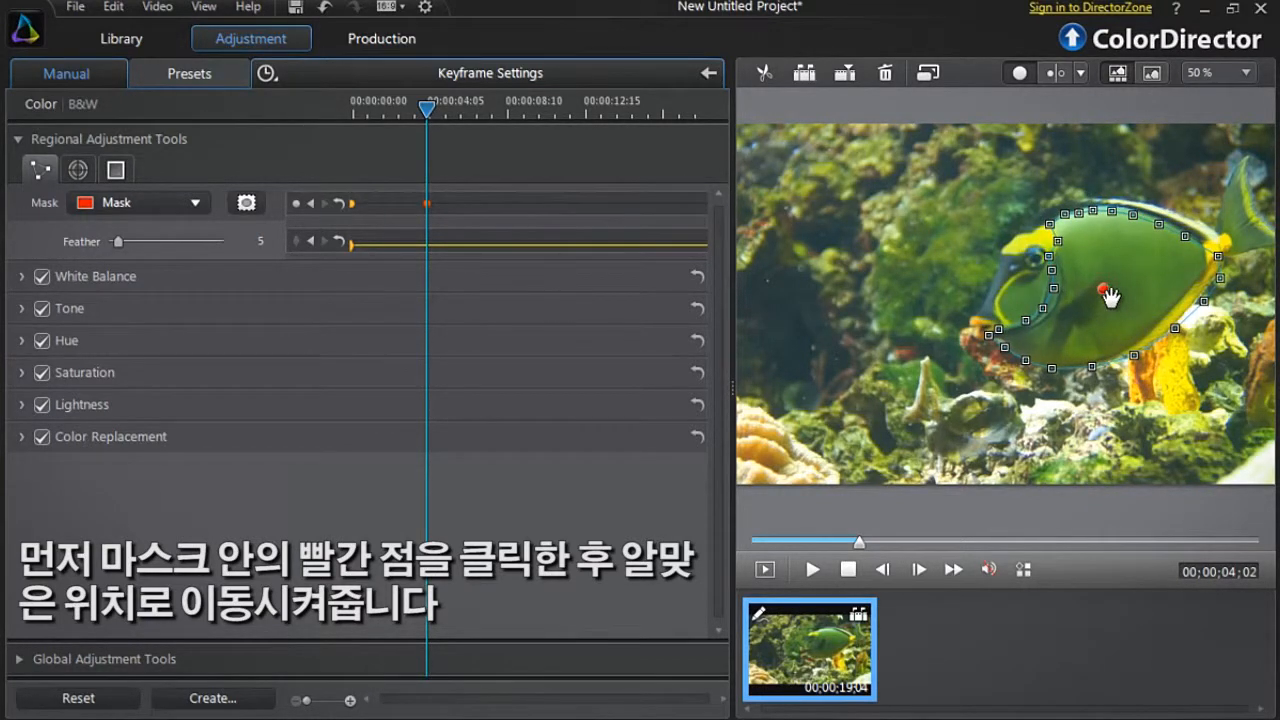
drag(1113, 213, 1160, 219)
drag(1185, 236, 1208, 265)
drag(1204, 301, 1097, 362)
click(1004, 347)
drag(1003, 349, 1001, 340)
drag(998, 329, 1048, 289)
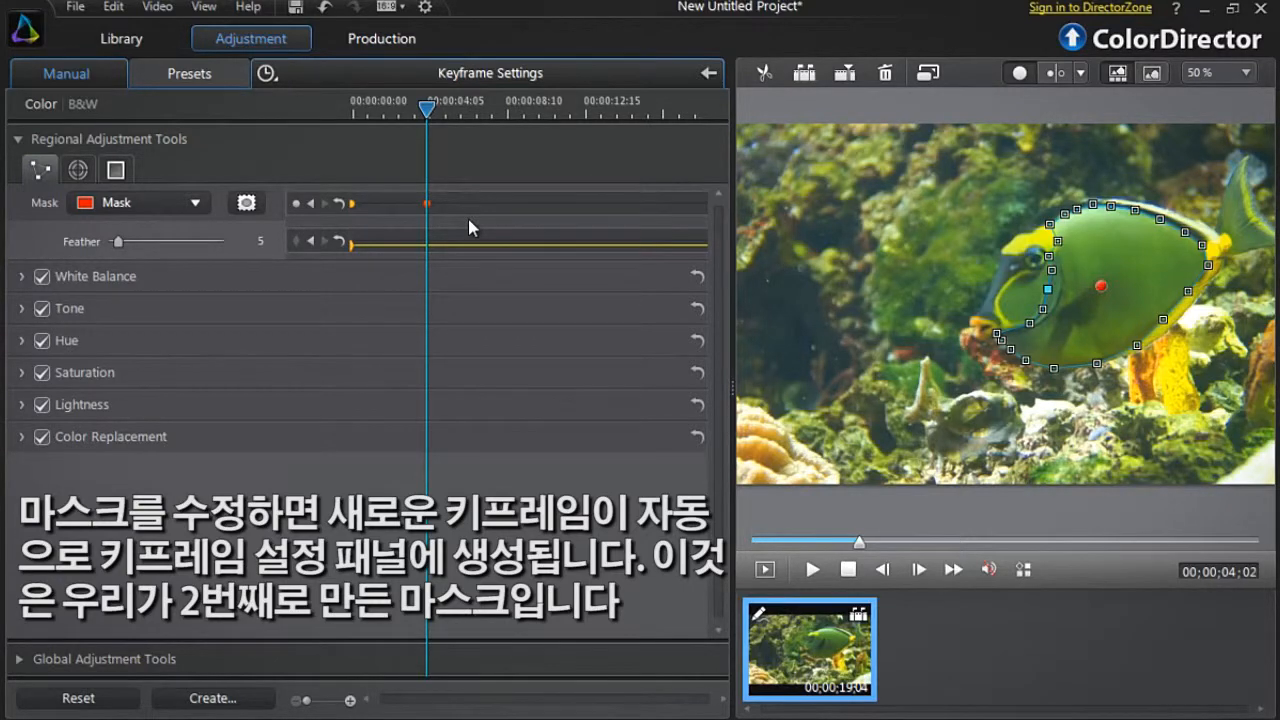
Return to the start of the clip and play it to check how the mask follows the fish between keyframes.
drag(858, 541, 742, 519)
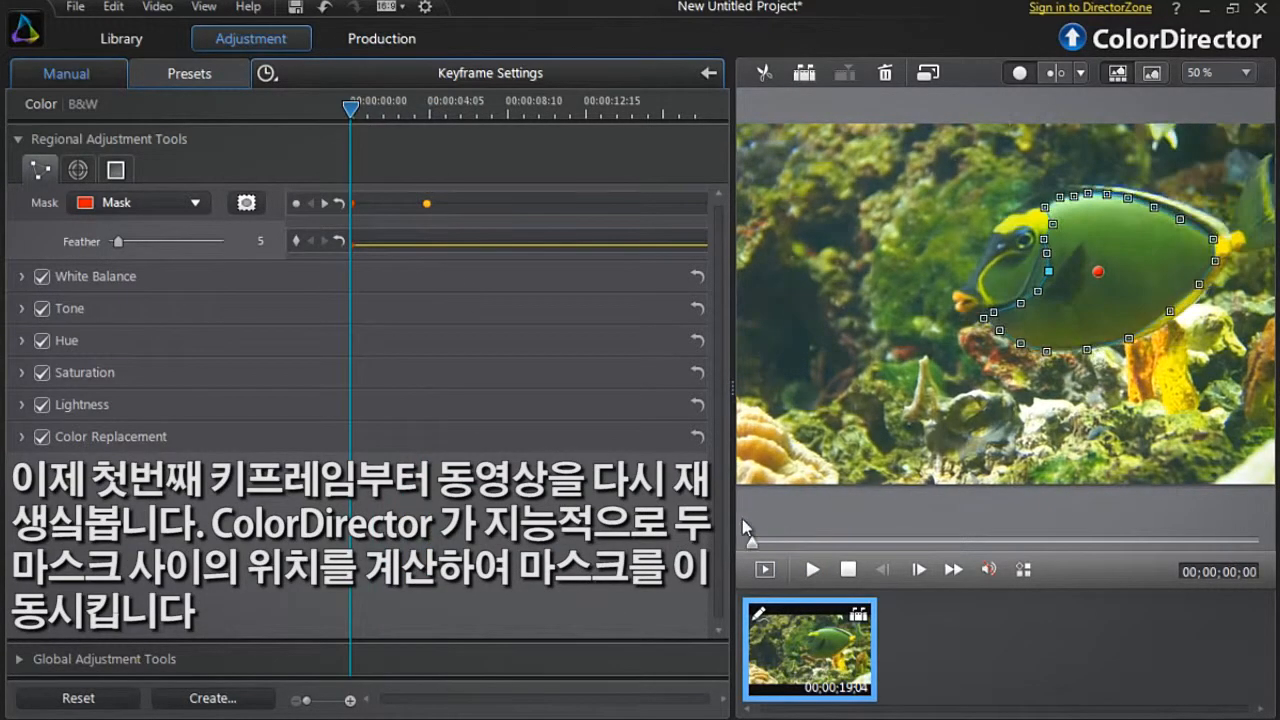
click(812, 570)
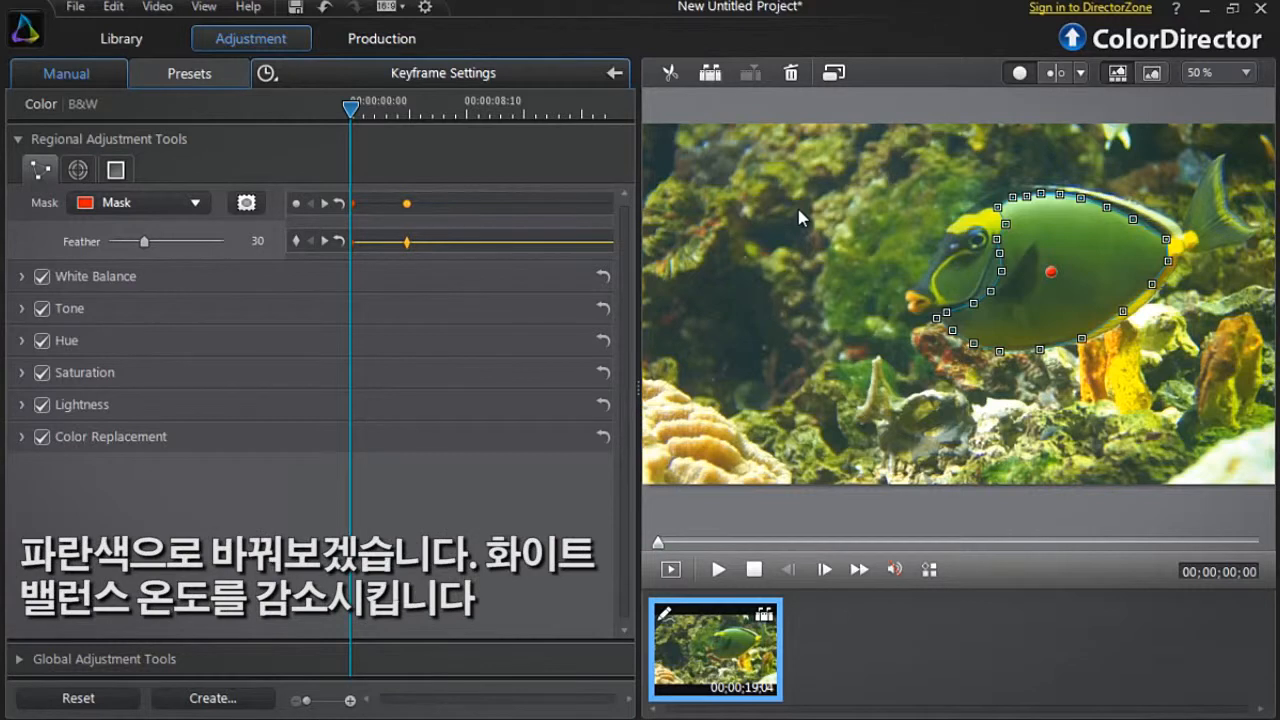
Set the masked area's White Balance temperature to -66 at the start of the clip to turn the fish blue.
click(246, 277)
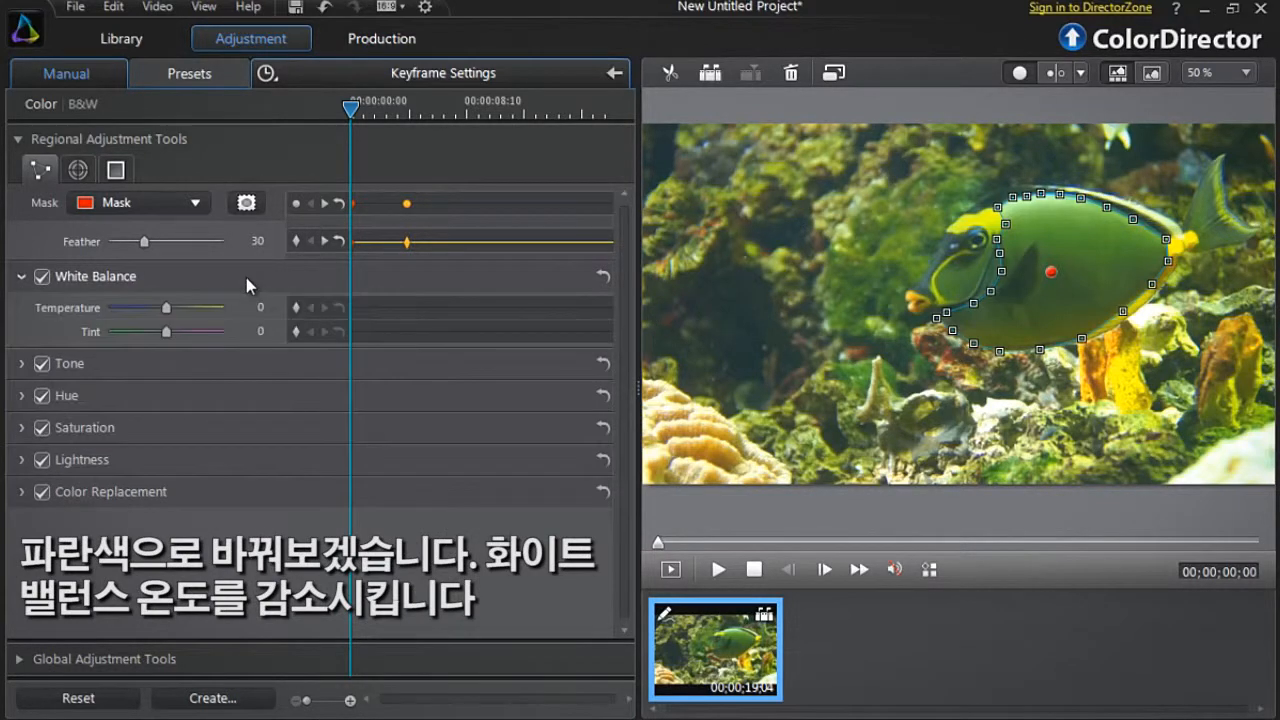
drag(166, 307, 134, 316)
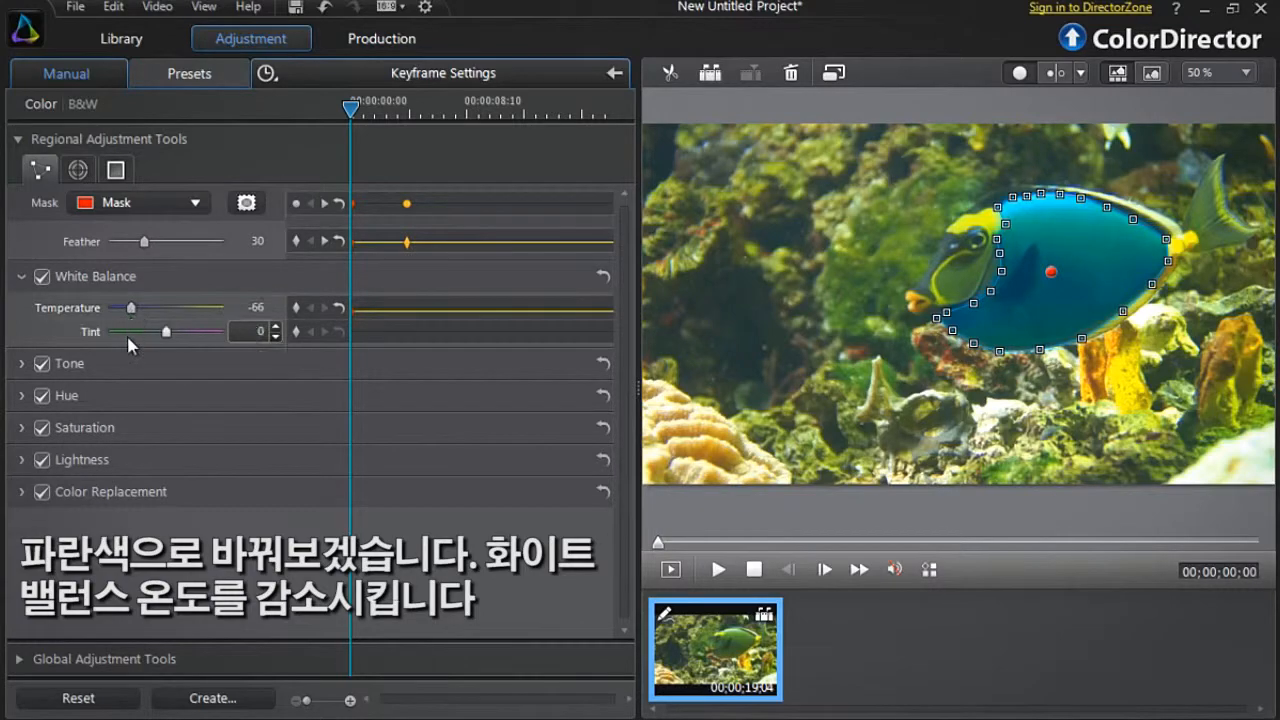